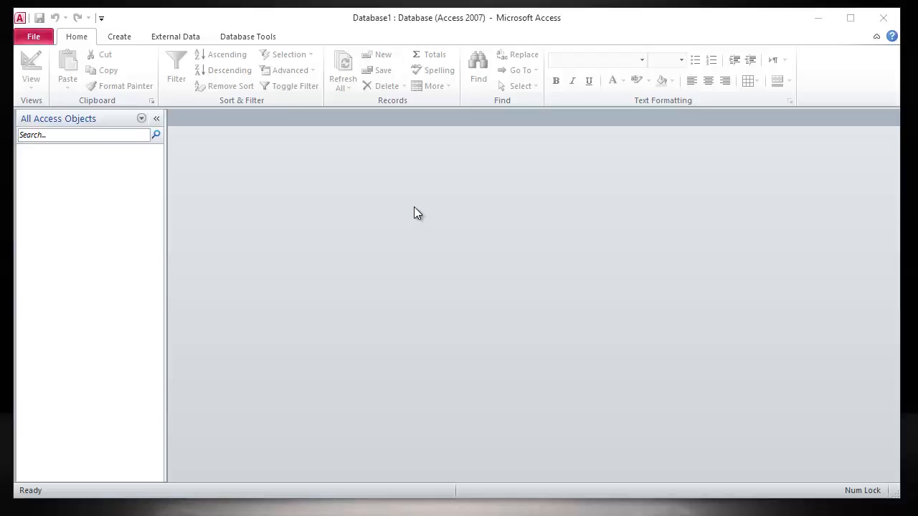
- Filter the object list to show only tables and create a new blank table in Design view
{"action": "left_click", "coordinate": [96, 118]}
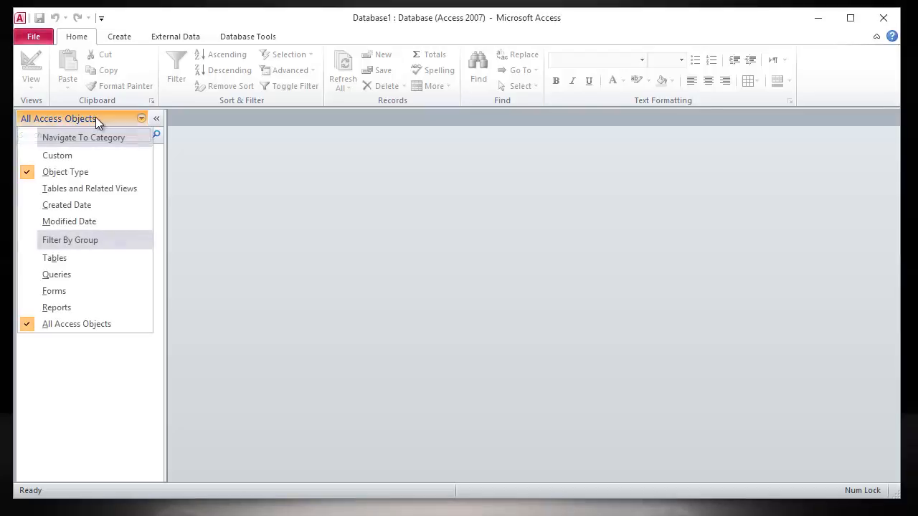
{"action": "left_click", "coordinate": [89, 263]}
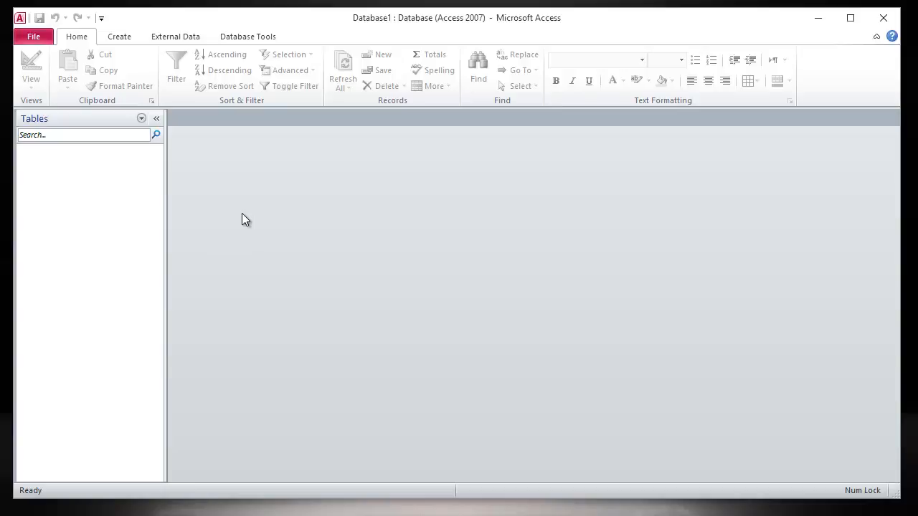
{"action": "left_click", "coordinate": [127, 42]}
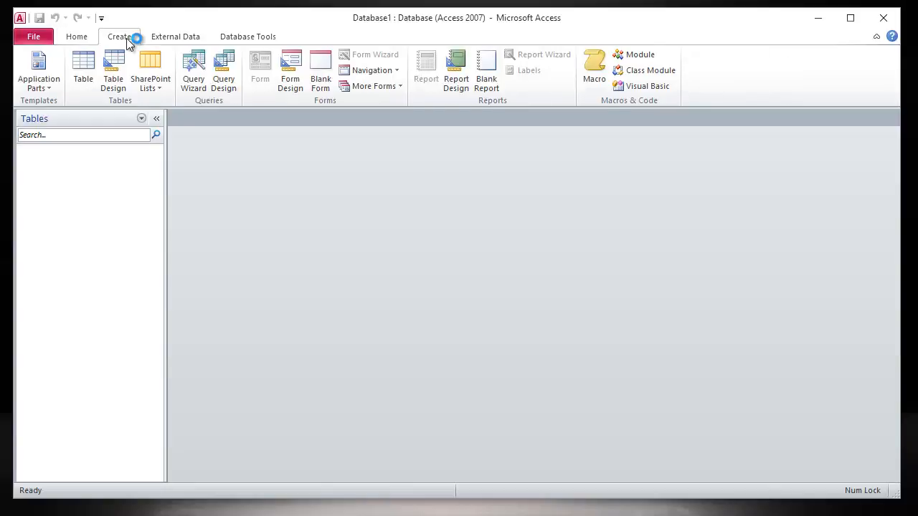
{"action": "left_click", "coordinate": [115, 86]}
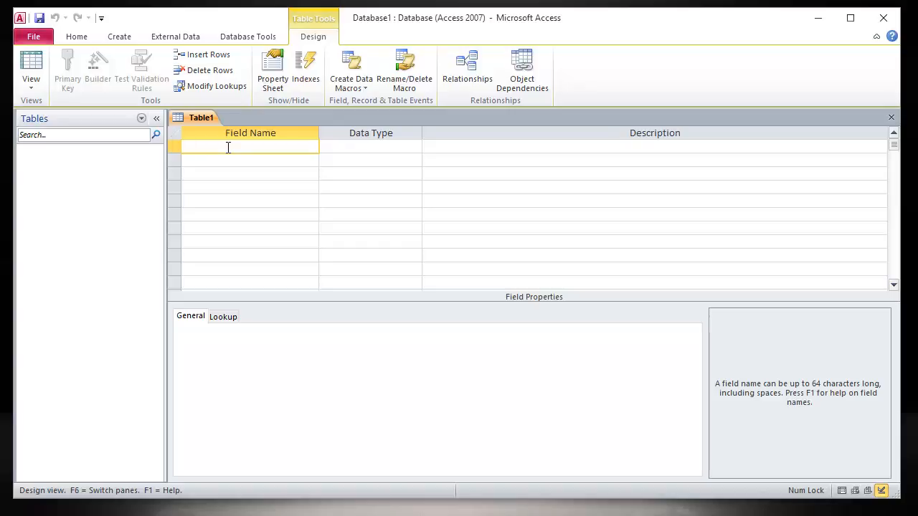
- Define the table's first field as id with the AutoNumber data type
{"action": "type", "text": "id"}
{"action": "left_click", "coordinate": [363, 148]}
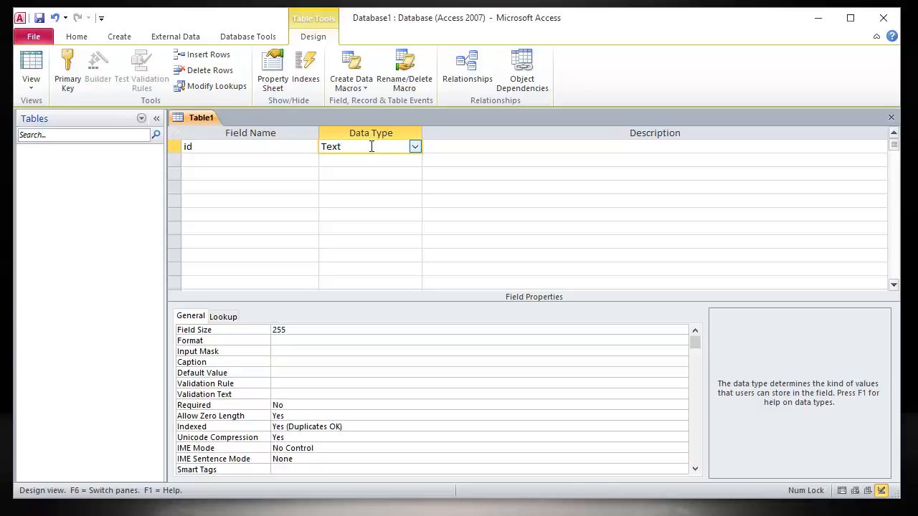
{"action": "left_click", "coordinate": [415, 147]}
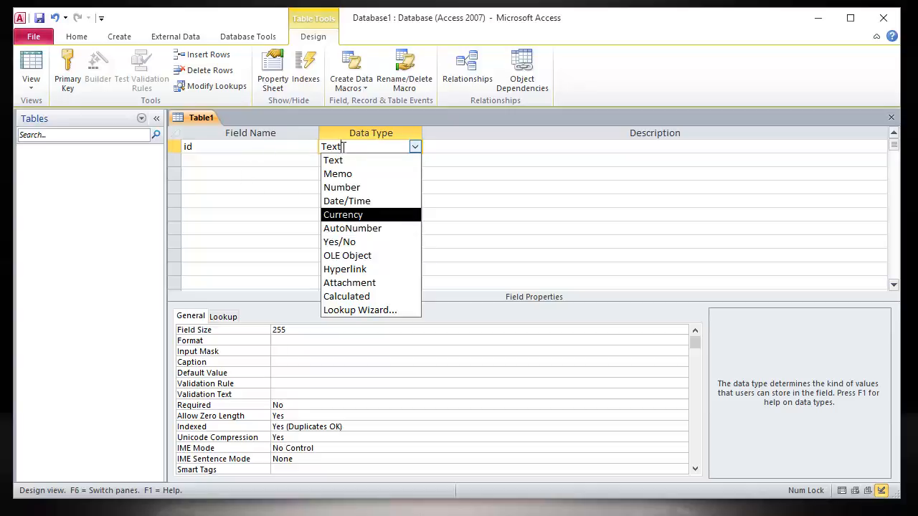
{"action": "left_click", "coordinate": [360, 230]}
- Try to add a second field called name below the id field
{"action": "left_click", "coordinate": [275, 161]}
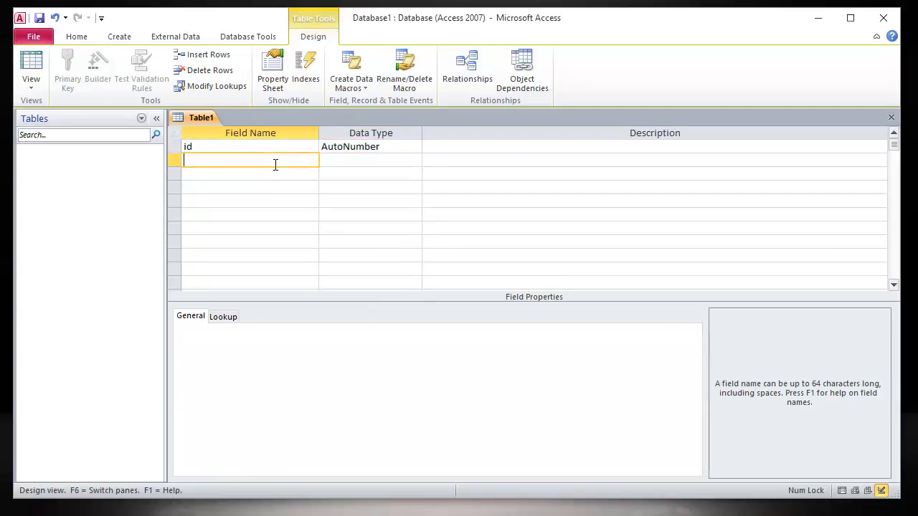
{"action": "type", "text": "name"}
{"action": "key", "text": "Tab"}
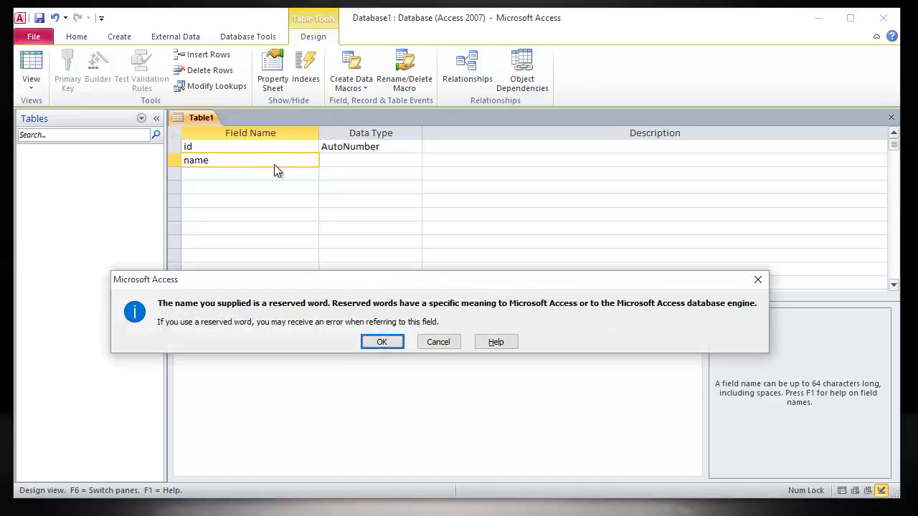
{"action": "left_click", "coordinate": [434, 343]}
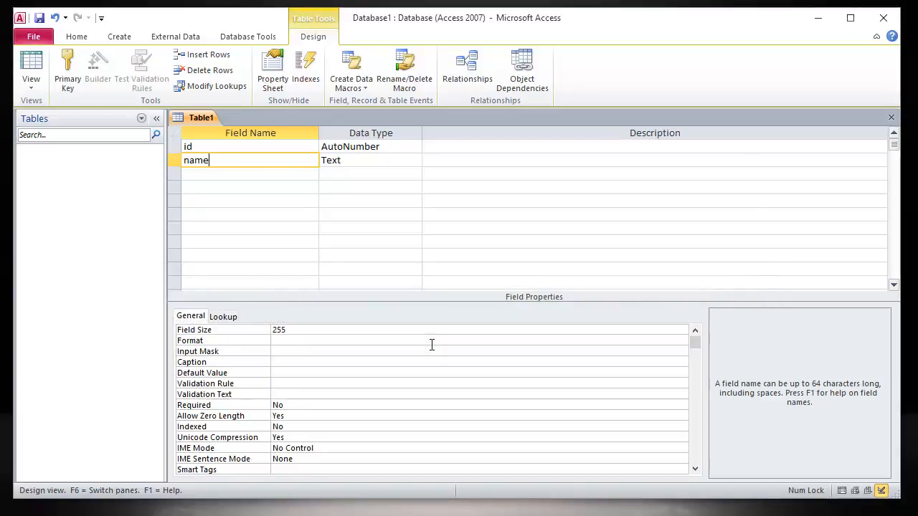
{"action": "left_click", "coordinate": [349, 162]}
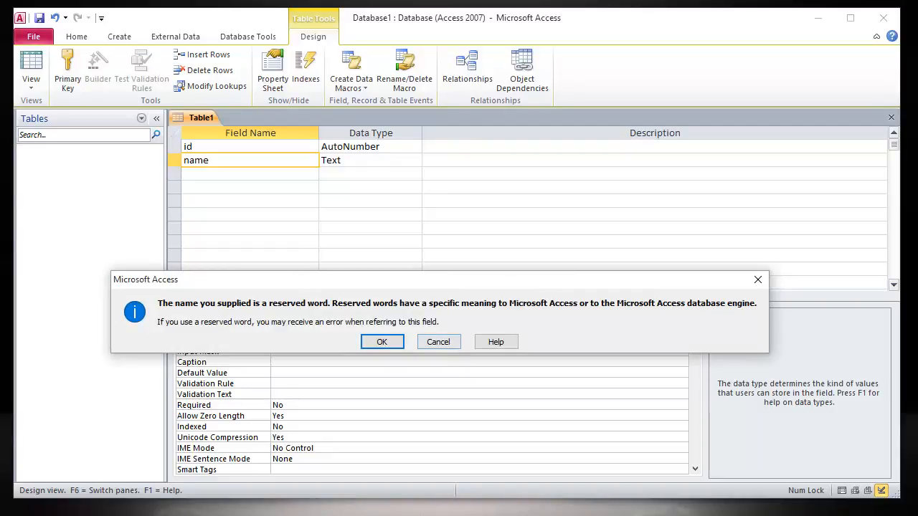
{"action": "key", "text": "Return"}
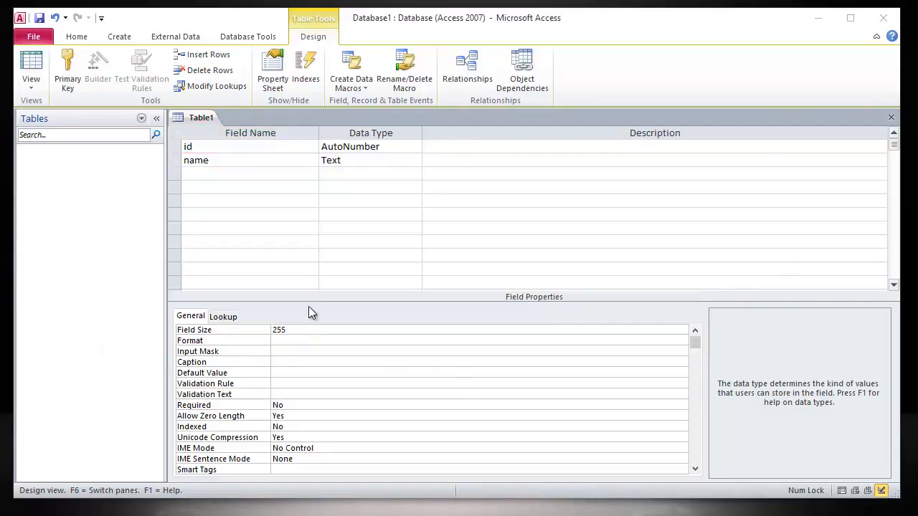
- Name the second field user_name, keeping the Text data type
{"action": "left_click", "coordinate": [223, 159]}
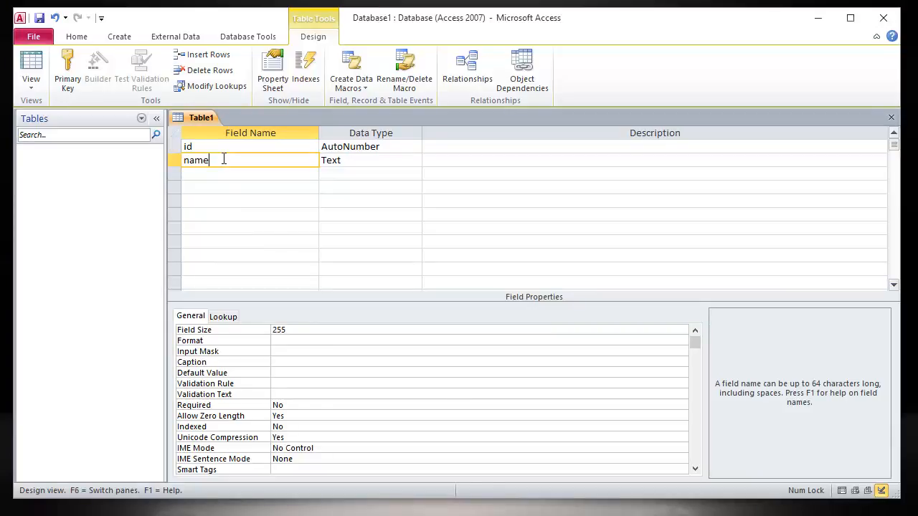
{"action": "key", "text": "BackSpace"}
{"action": "key", "text": "BackSpace"}
{"action": "key", "text": "BackSpace"}
{"action": "key", "text": "BackSpace"}
{"action": "type", "text": "user_name"}
{"action": "key", "text": "Tab"}
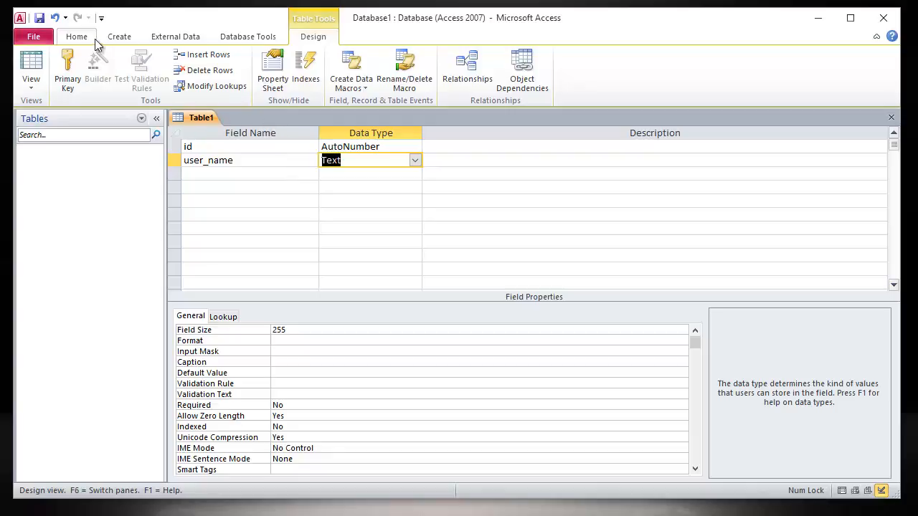
- Save the table as TData and let the program create a primary key for it
{"action": "left_click", "coordinate": [40, 18]}
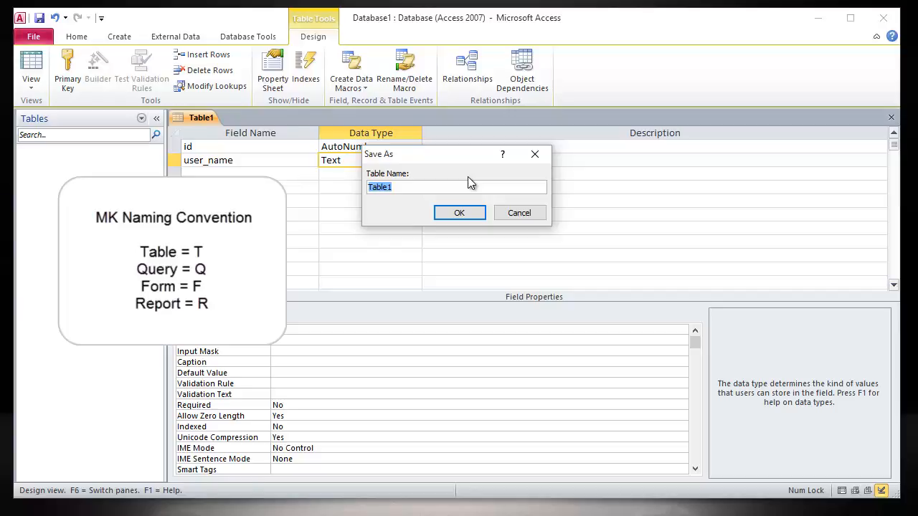
{"action": "key", "text": "BackSpace"}
{"action": "type", "text": "TData"}
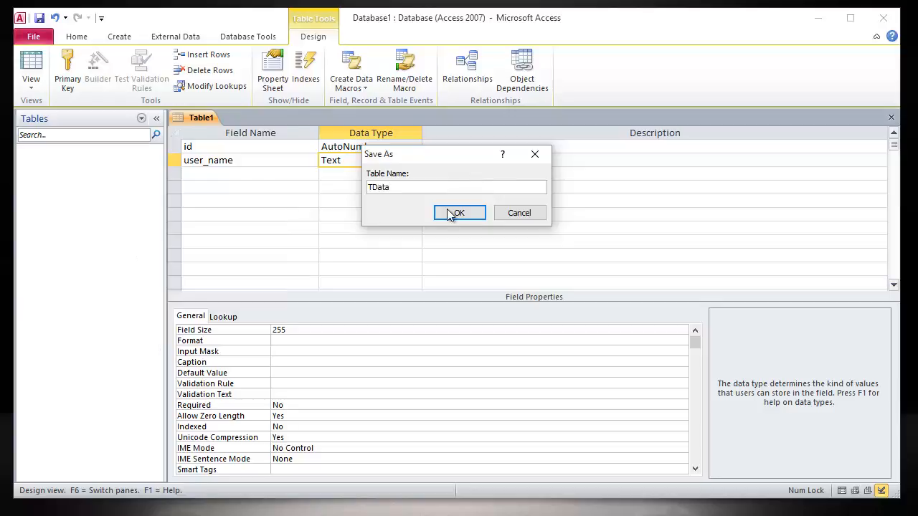
{"action": "left_click", "coordinate": [470, 214]}
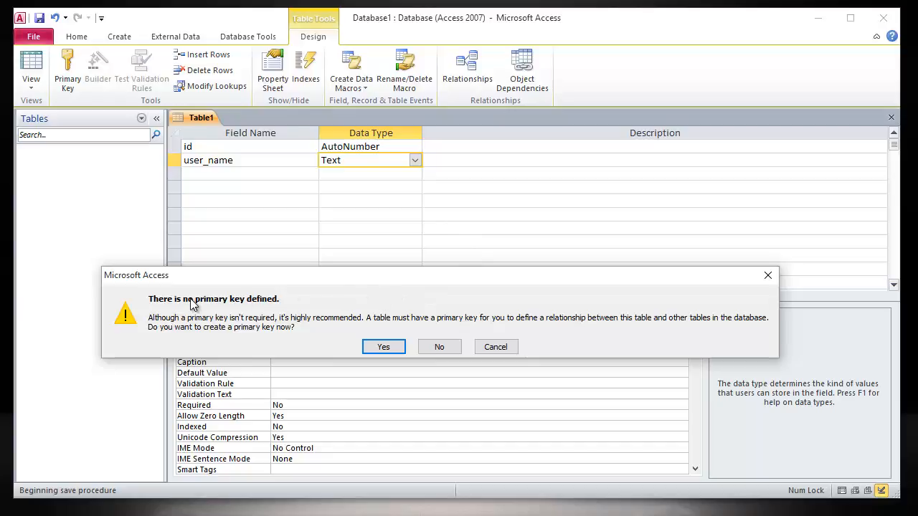
{"action": "left_click", "coordinate": [384, 347]}
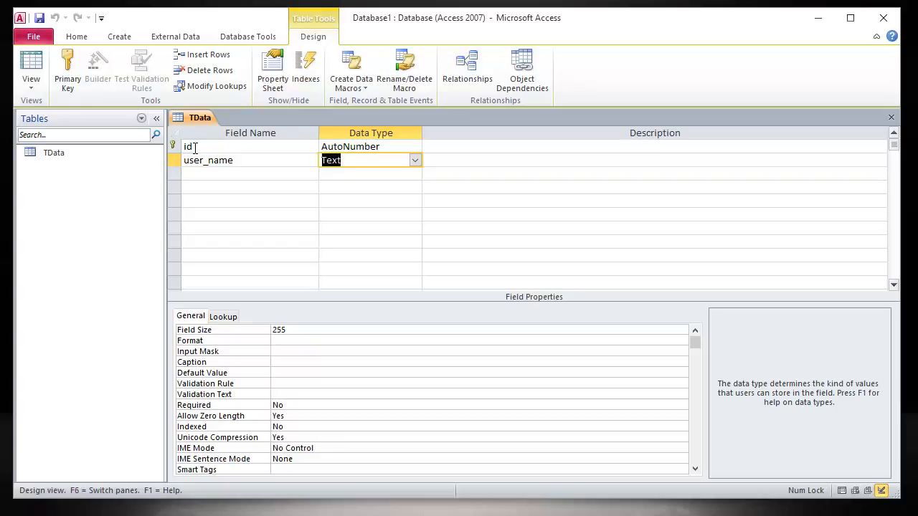
- Switch TData to Datasheet view and enter three records with the user_name values text, name and kum
{"action": "left_click", "coordinate": [194, 147]}
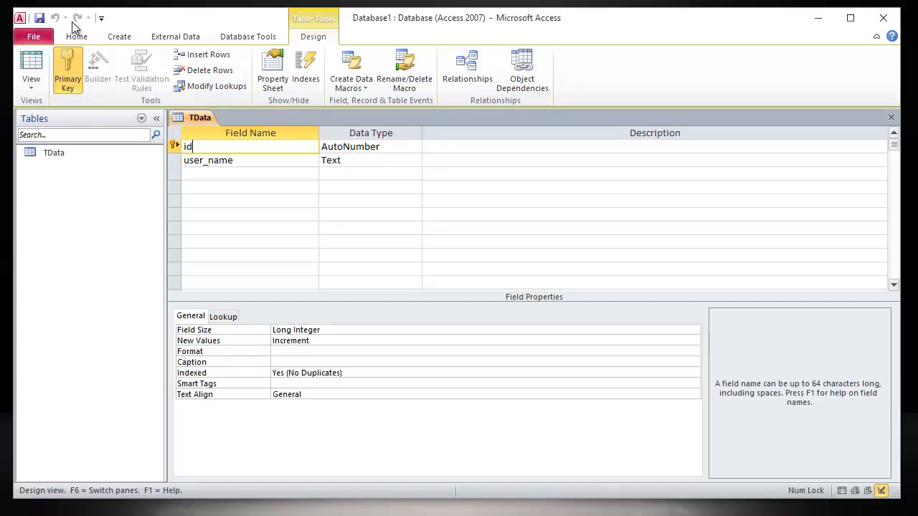
{"action": "left_click", "coordinate": [32, 64]}
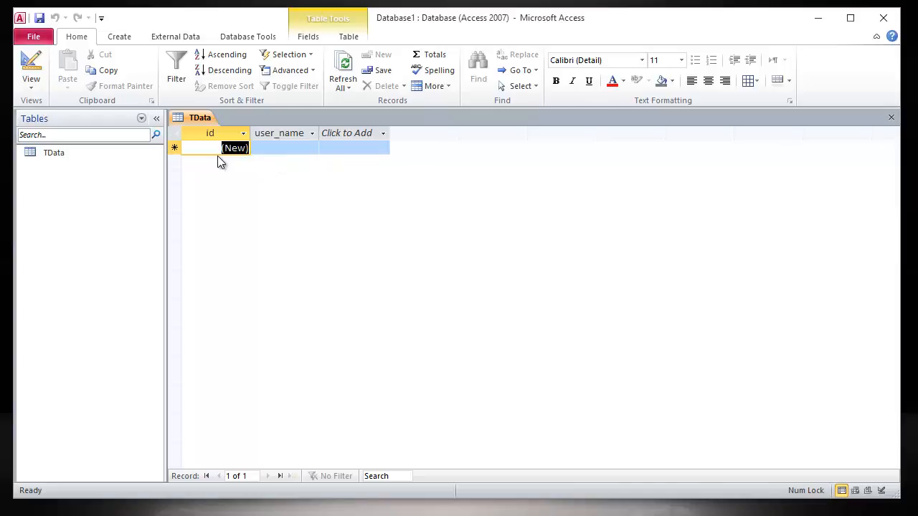
{"action": "left_click", "coordinate": [287, 148]}
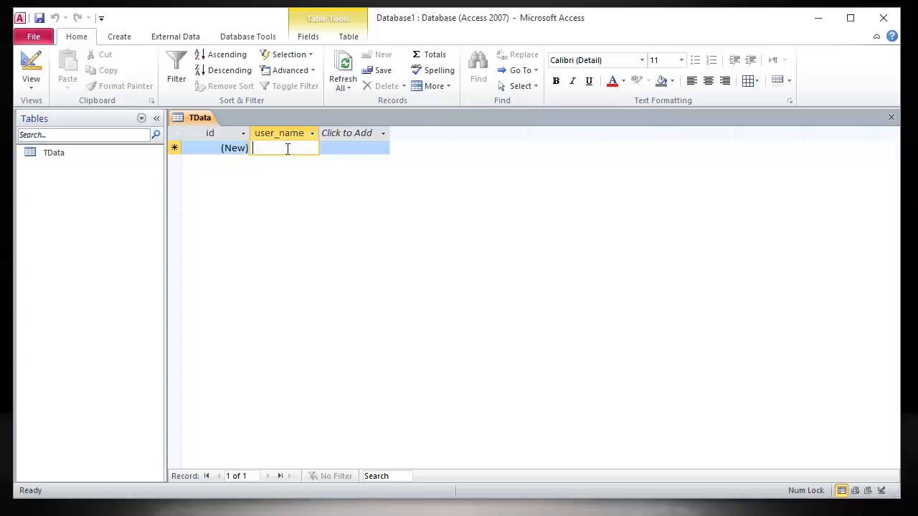
{"action": "type", "text": "text"}
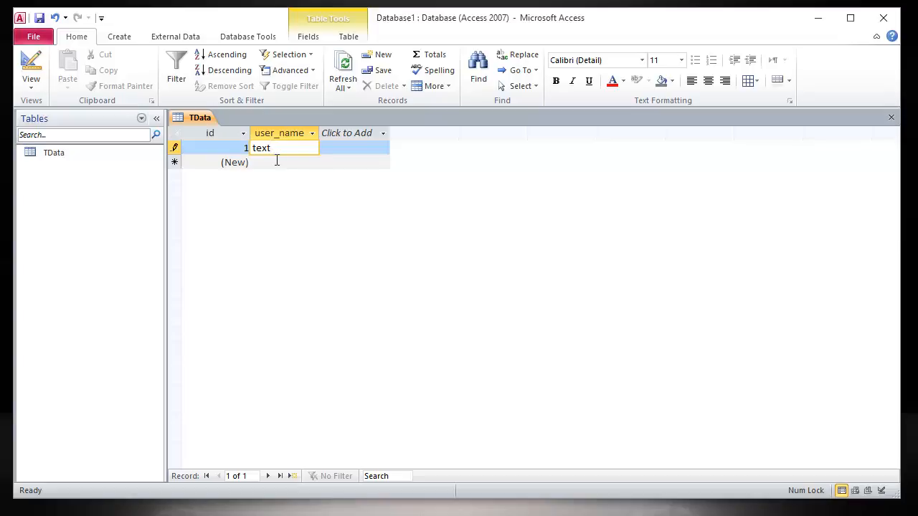
{"action": "left_click", "coordinate": [276, 161]}
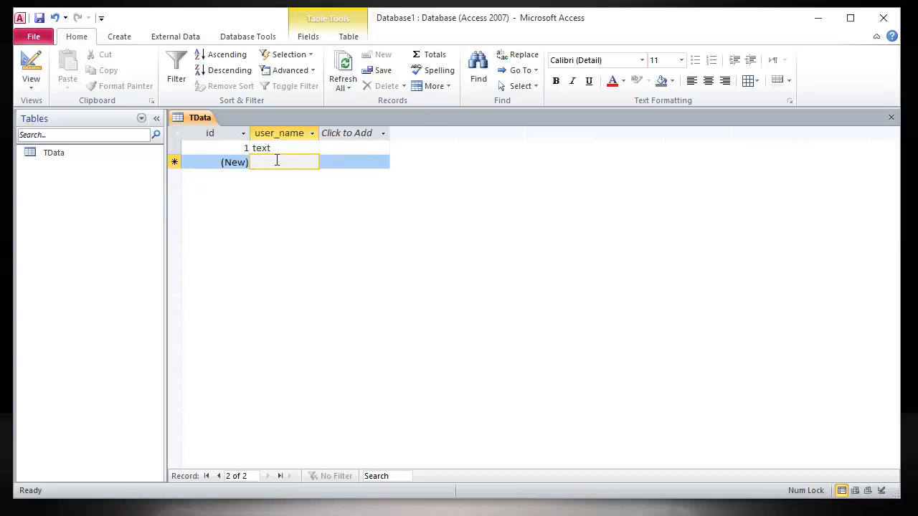
{"action": "type", "text": "name"}
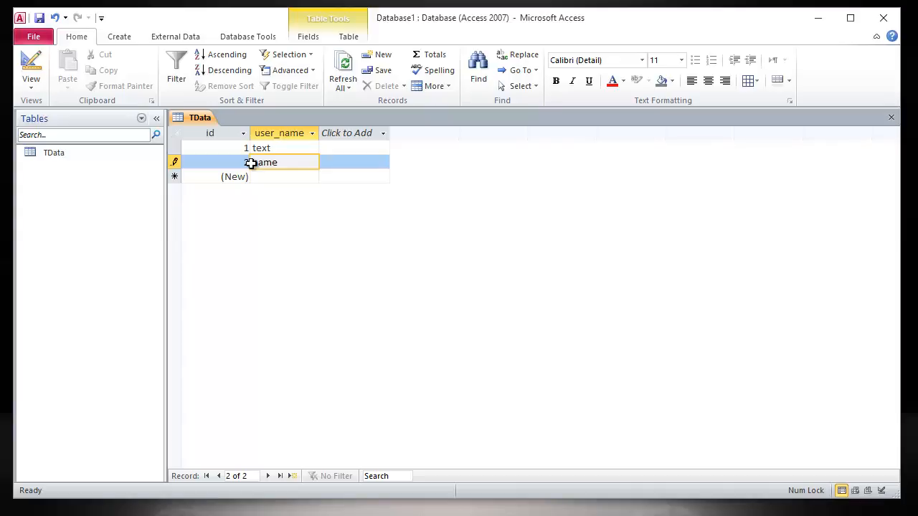
{"action": "left_click", "coordinate": [283, 179]}
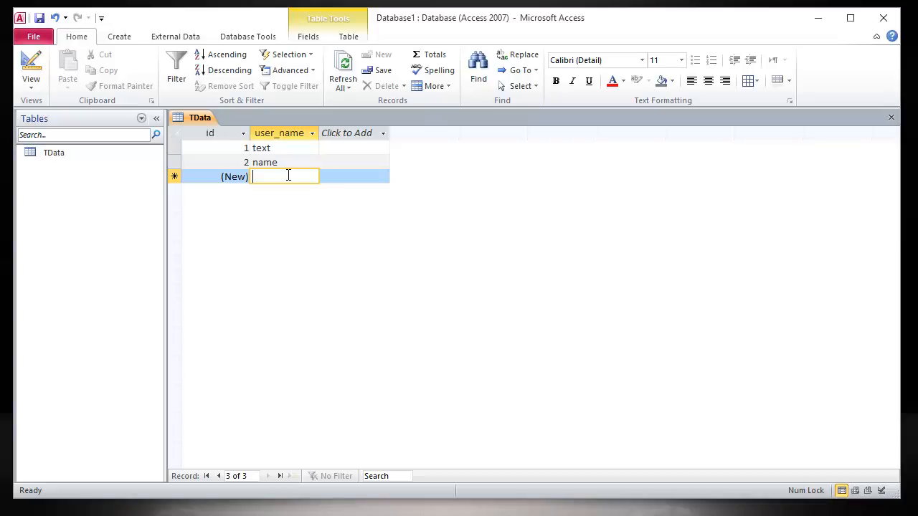
{"action": "type", "text": "kum"}
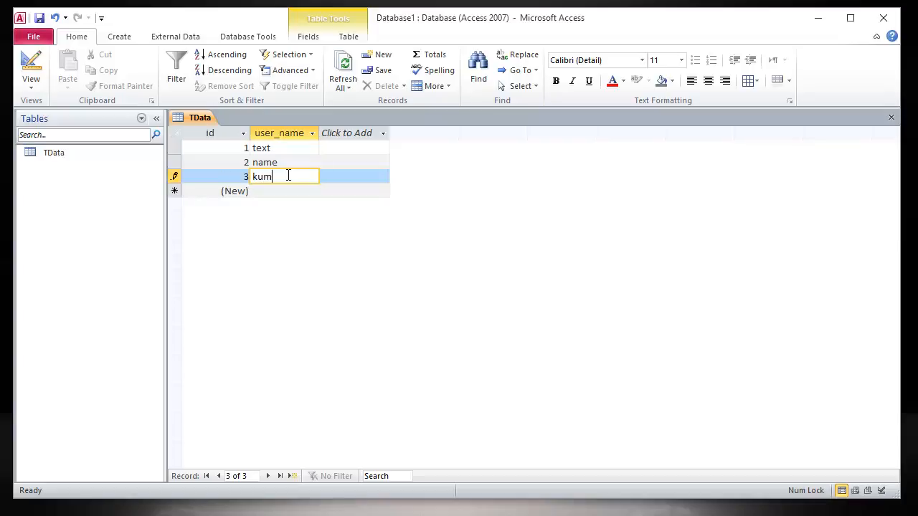